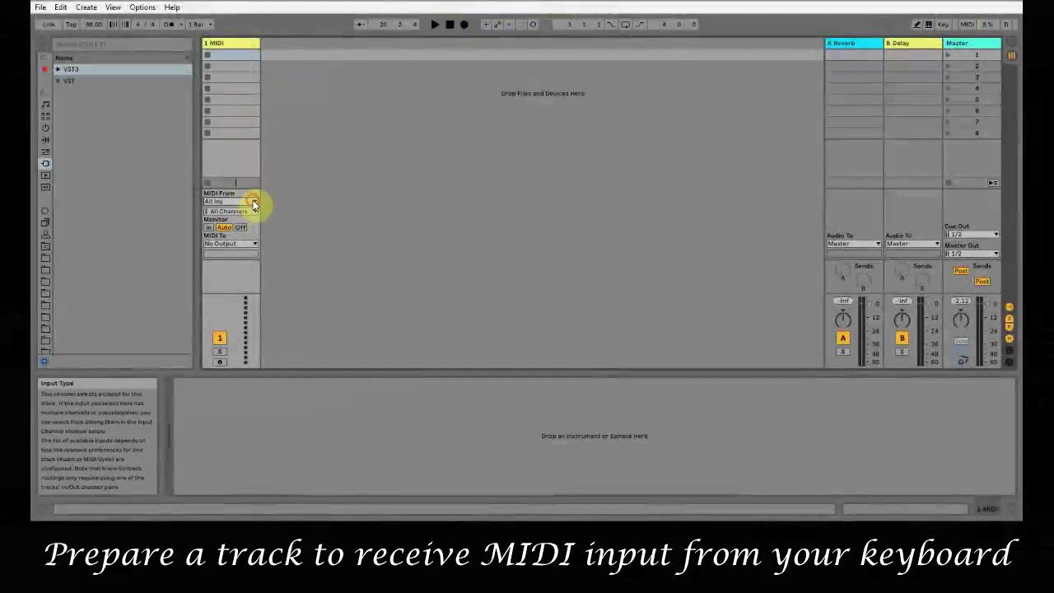
- Set the MIDI track's input to microKEY2 Air and its monitoring to In
{"action": "left_click", "coordinate": [253, 205]}
{"action": "left_click", "coordinate": [246, 239]}
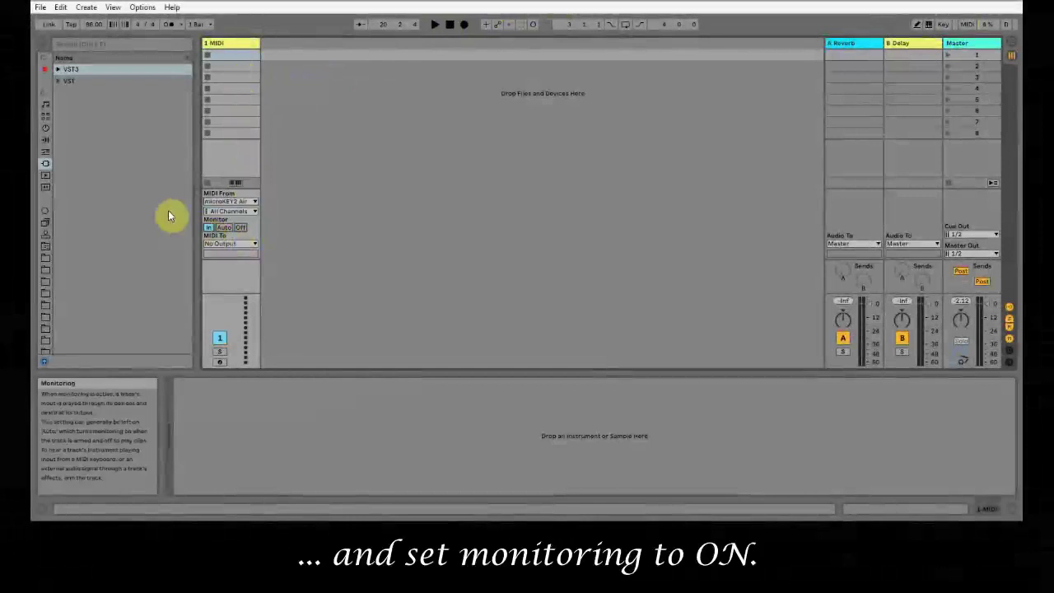
- Load the ReChord Scanner (vNext) plug-in from the softgate 4u srl VST3 folder onto the MIDI track
{"action": "left_click", "coordinate": [58, 70]}
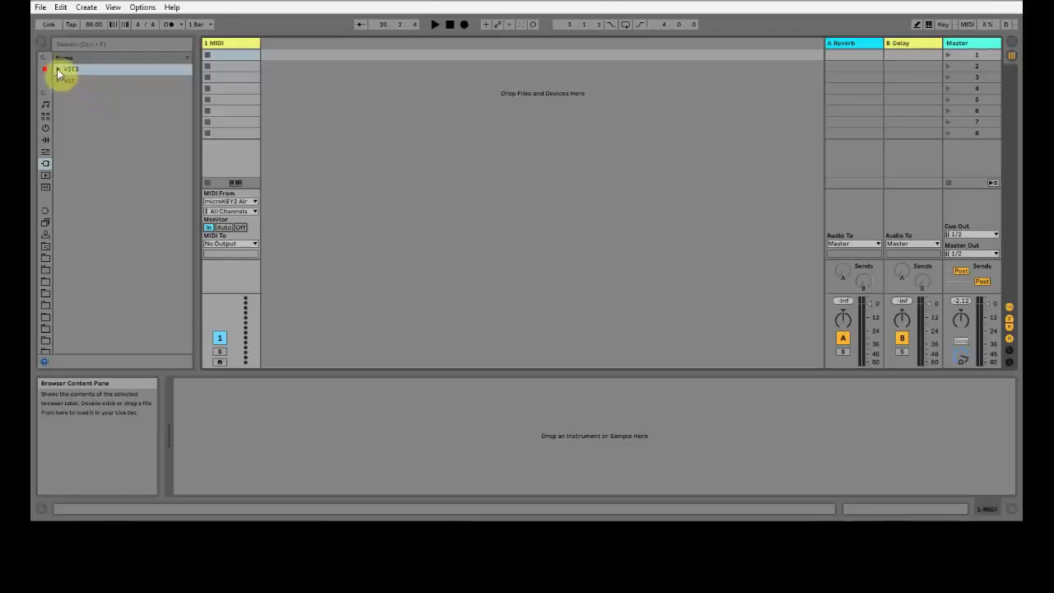
{"action": "left_click", "coordinate": [67, 82]}
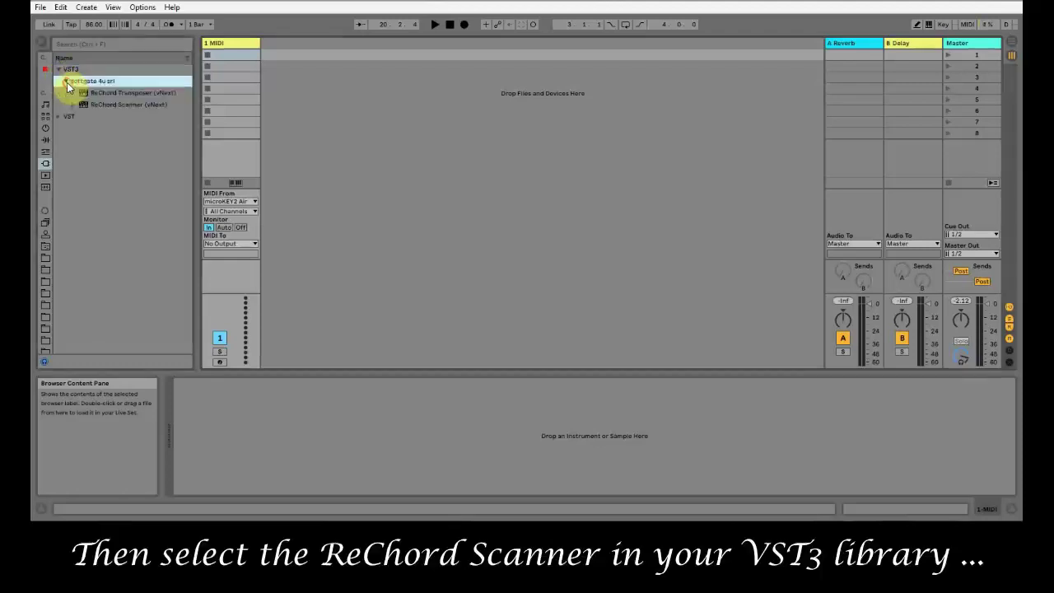
{"action": "left_click", "coordinate": [122, 105]}
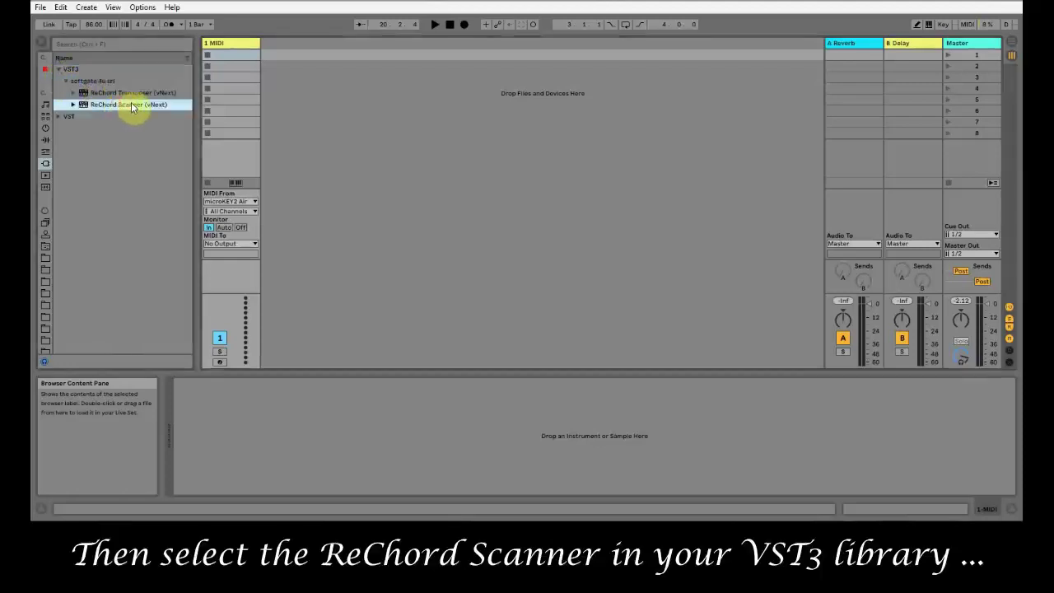
{"action": "left_click_drag", "start_coordinate": [131, 102], "coordinate": [233, 56]}
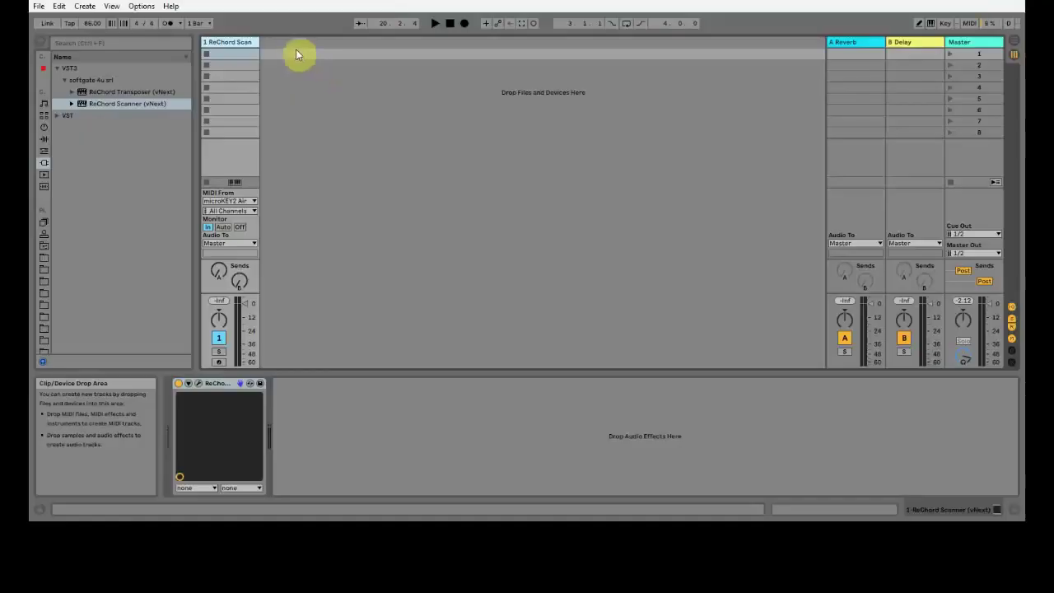
- Insert a second MIDI track and rename it "Piano pattern"
{"action": "right_click", "coordinate": [292, 46]}
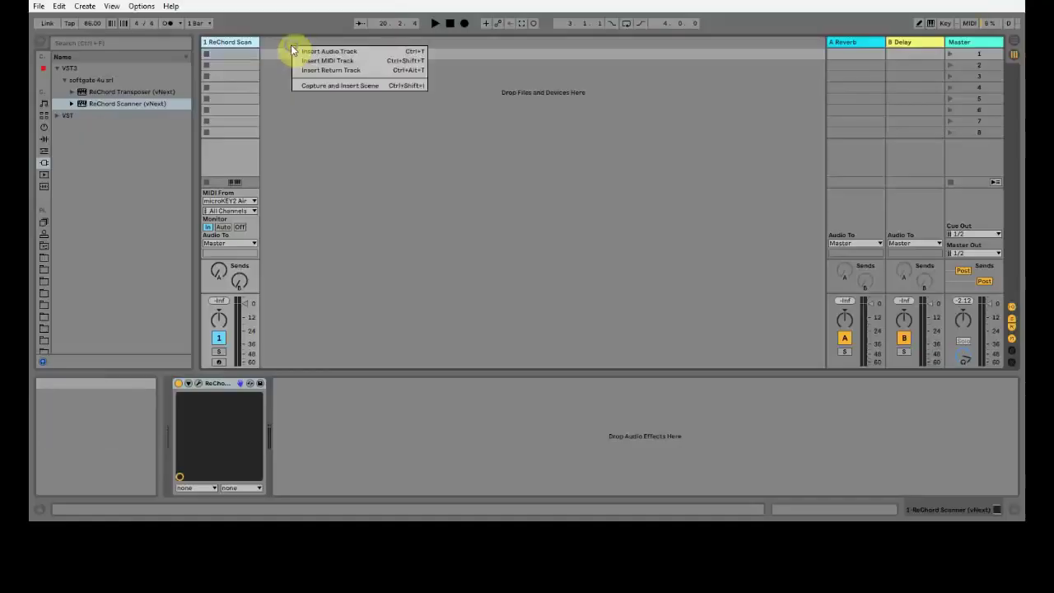
{"action": "left_click", "coordinate": [314, 63]}
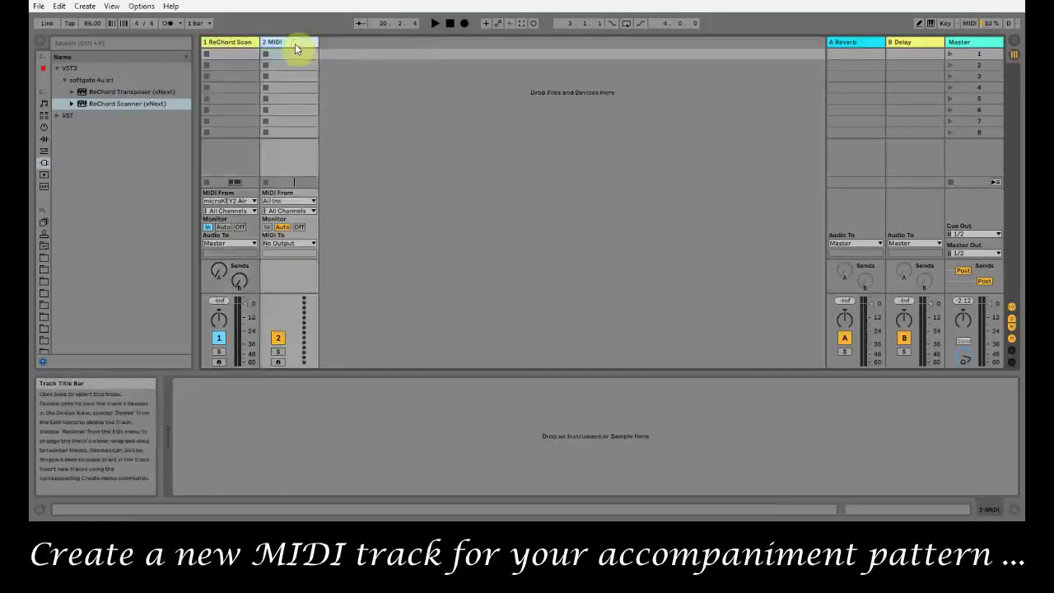
{"action": "key", "text": "ctrl+r"}
{"action": "type", "text": "Pi"}
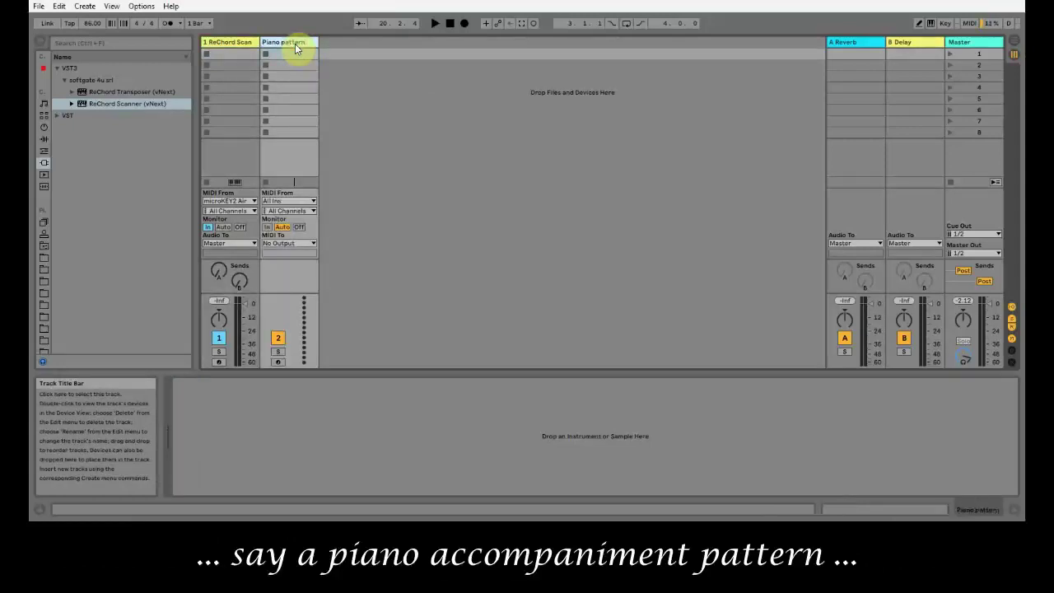
- Set the Piano pattern track's MIDI input to No Input and load ReChord Transposer (vNext) onto it
{"action": "left_click", "coordinate": [310, 202]}
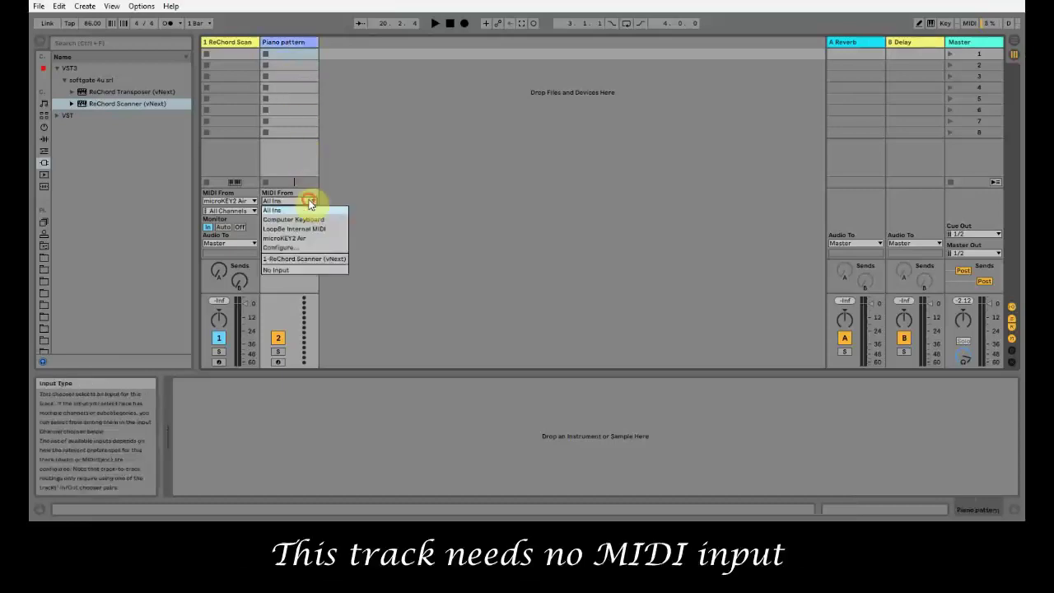
{"action": "left_click", "coordinate": [300, 269]}
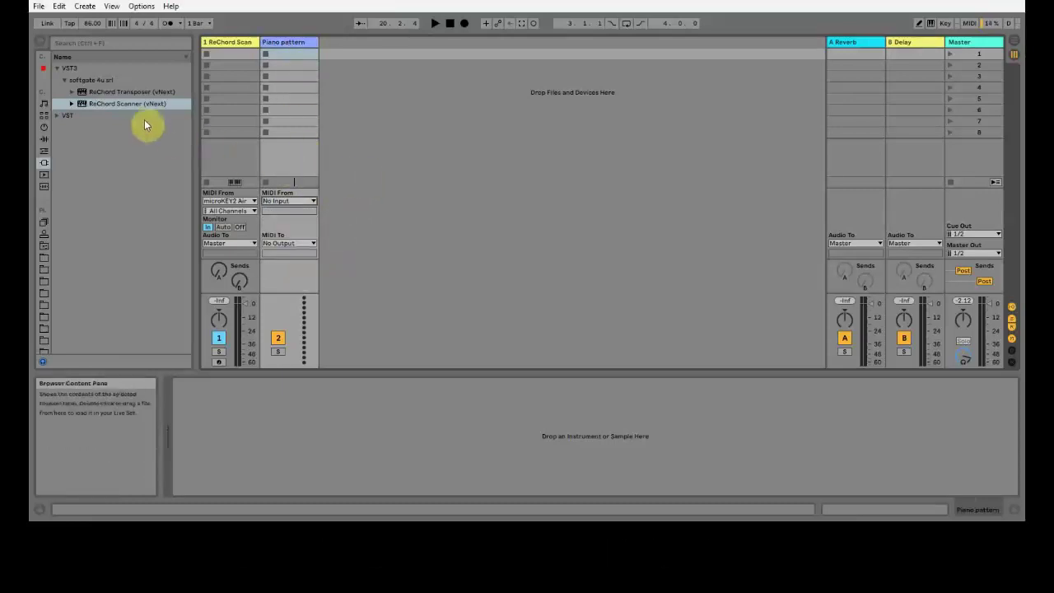
{"action": "left_click_drag", "start_coordinate": [137, 93], "coordinate": [289, 52]}
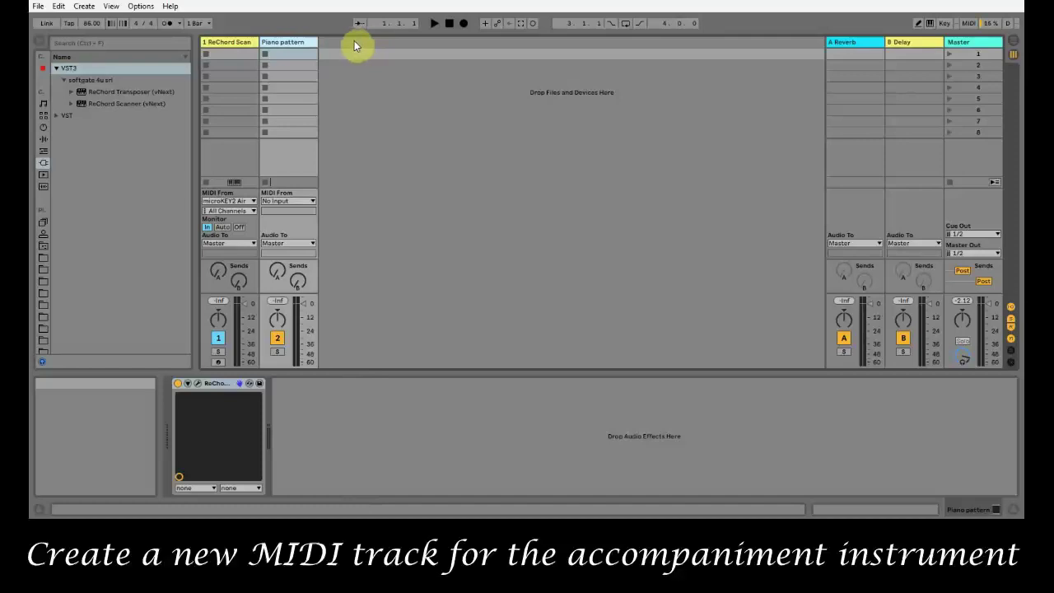
- Insert a third MIDI track and rename it "Piano instrument"
{"action": "right_click", "coordinate": [356, 41]}
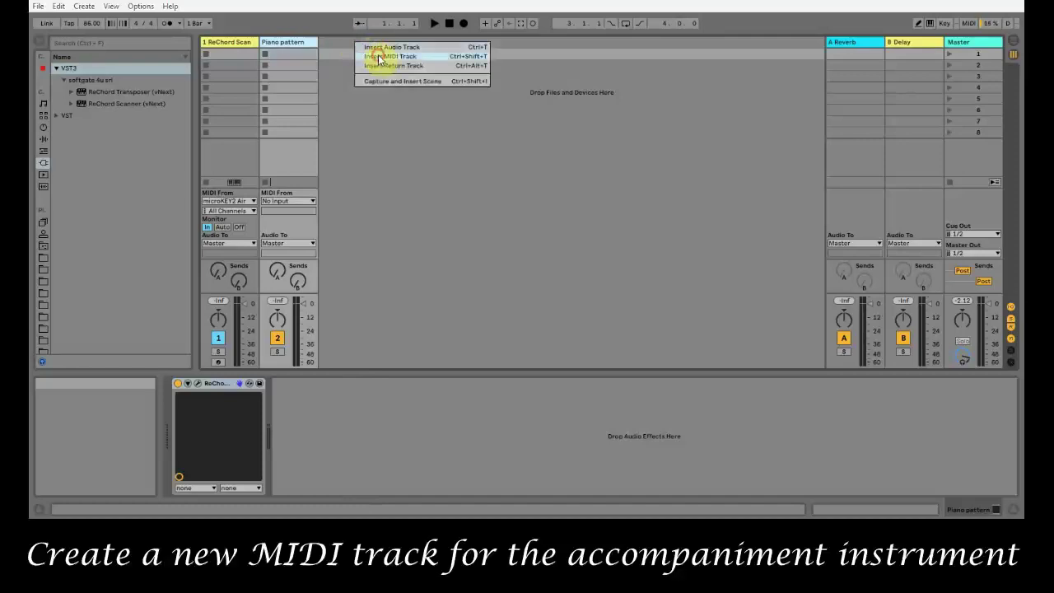
{"action": "left_click", "coordinate": [380, 57]}
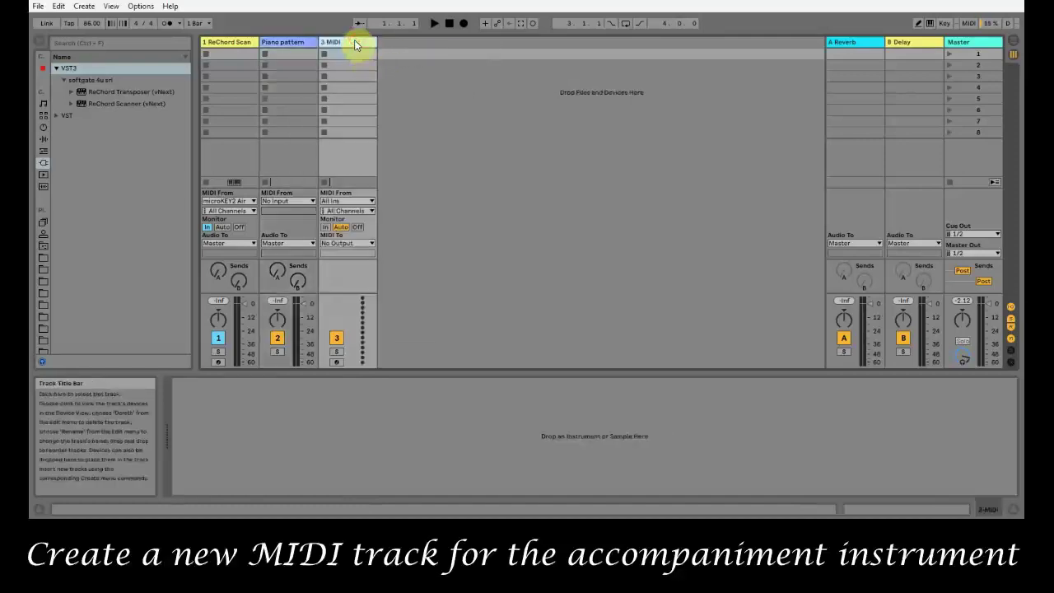
{"action": "type", "text": "iano instrument"}
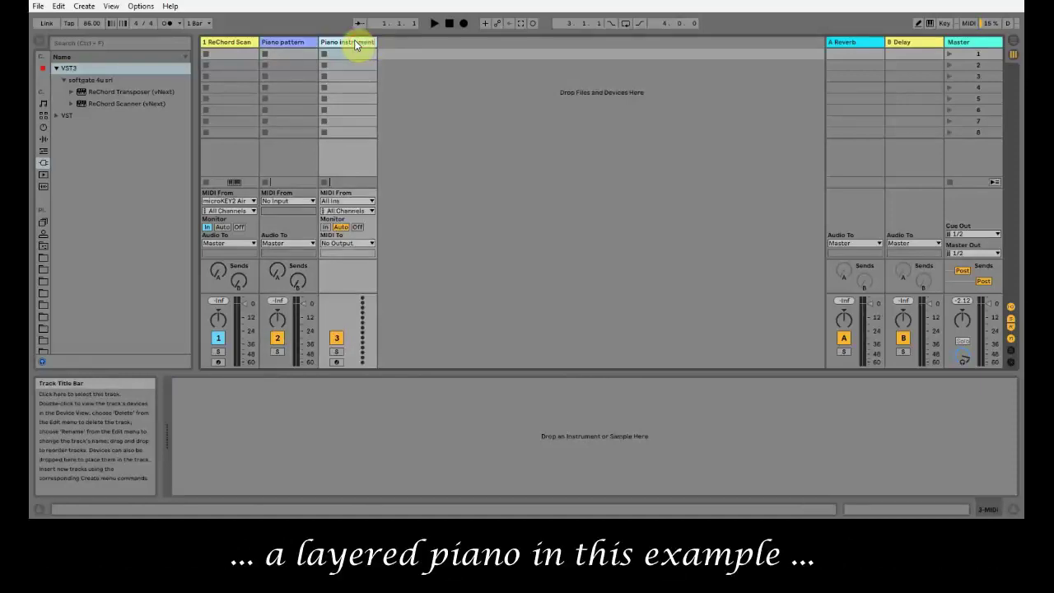
{"action": "key", "text": "Return"}
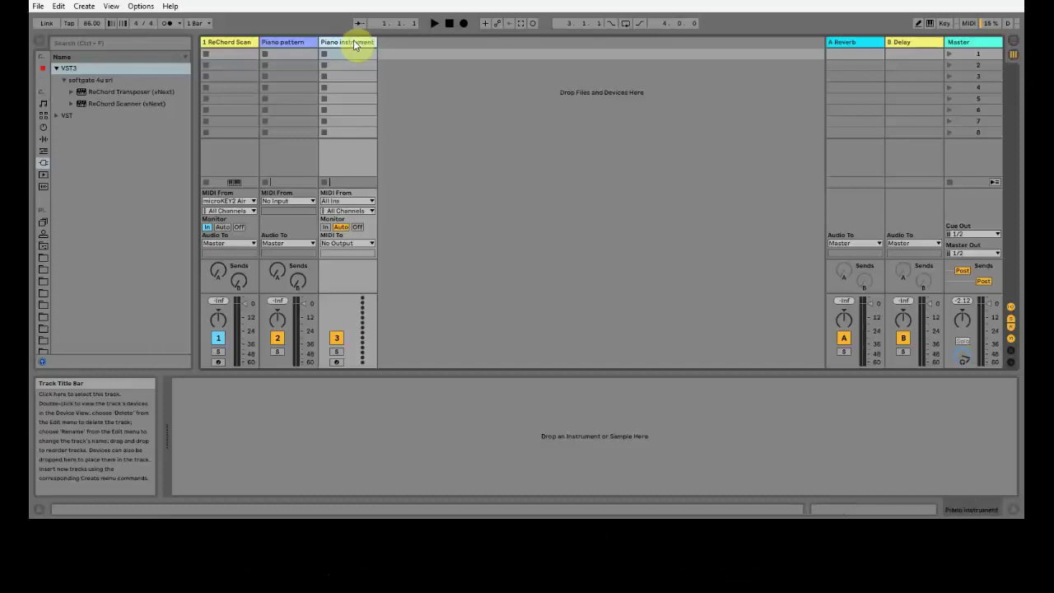
- Route the Piano instrument track's MIDI input from Piano pattern's ReChord Transposer output and set its monitoring to In
{"action": "left_click", "coordinate": [369, 200]}
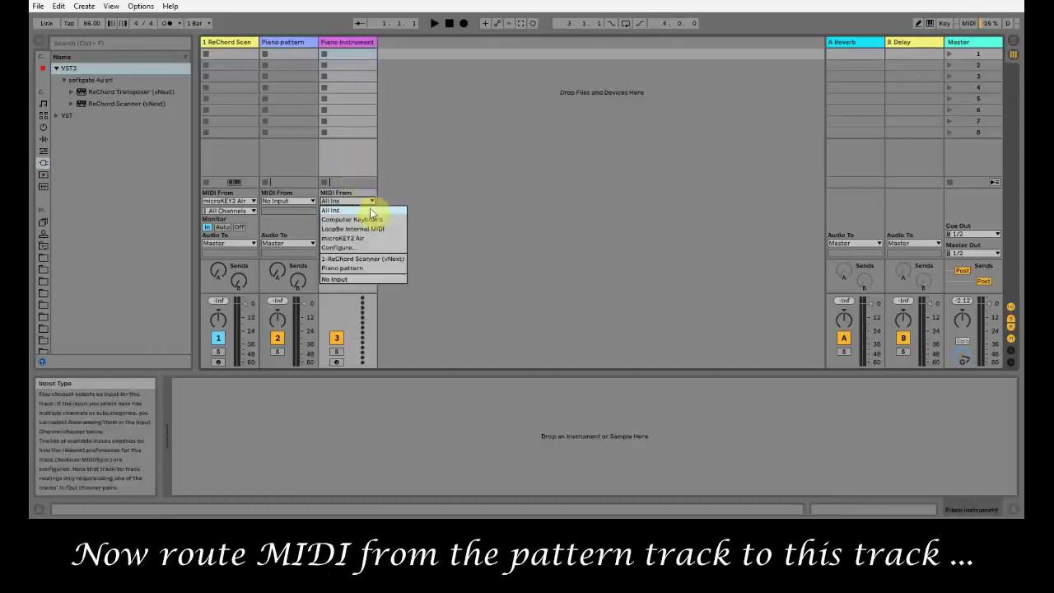
{"action": "left_click", "coordinate": [372, 269]}
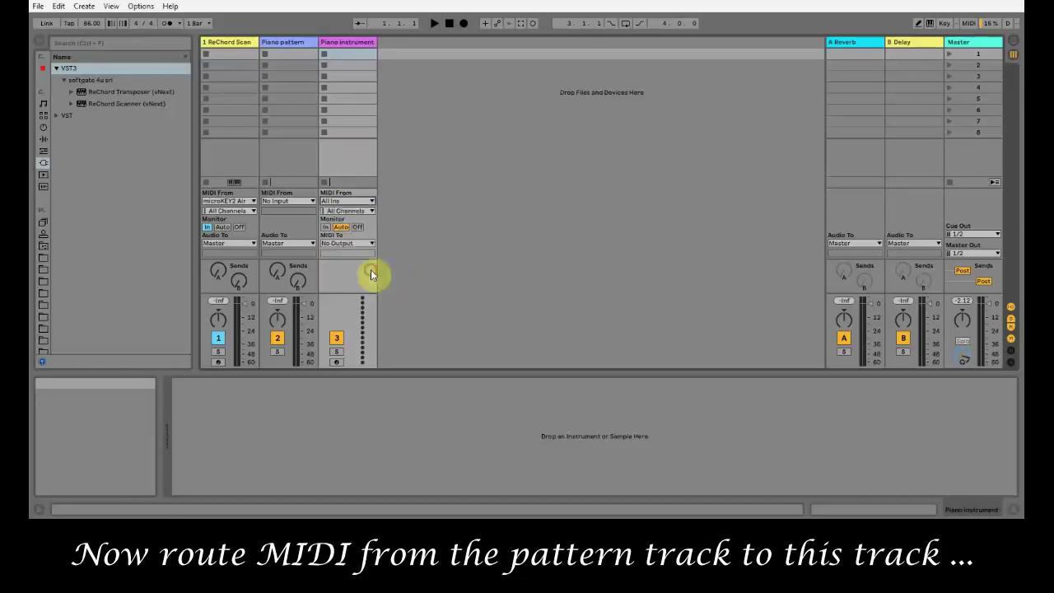
{"action": "left_click", "coordinate": [372, 211]}
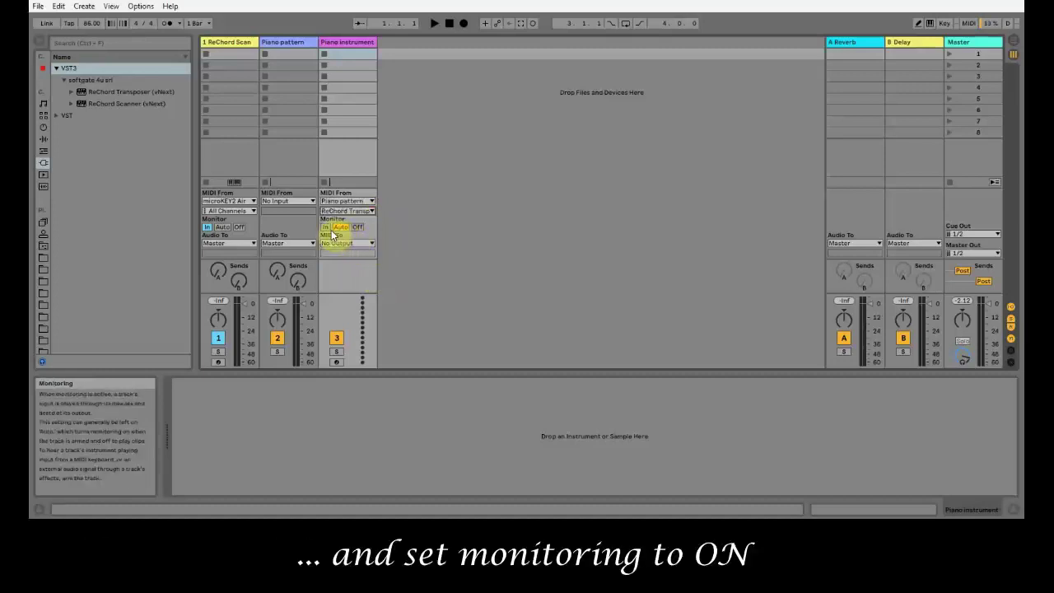
{"action": "left_click", "coordinate": [327, 231]}
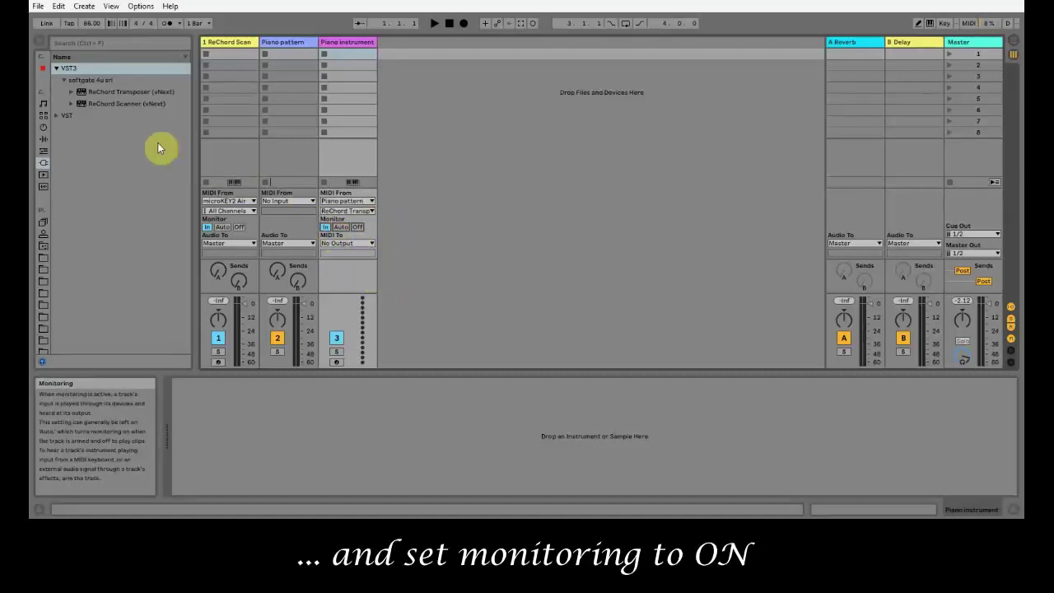
- Load the Xpand!2_x64 VST instrument onto the Piano instrument track
{"action": "left_click", "coordinate": [56, 115]}
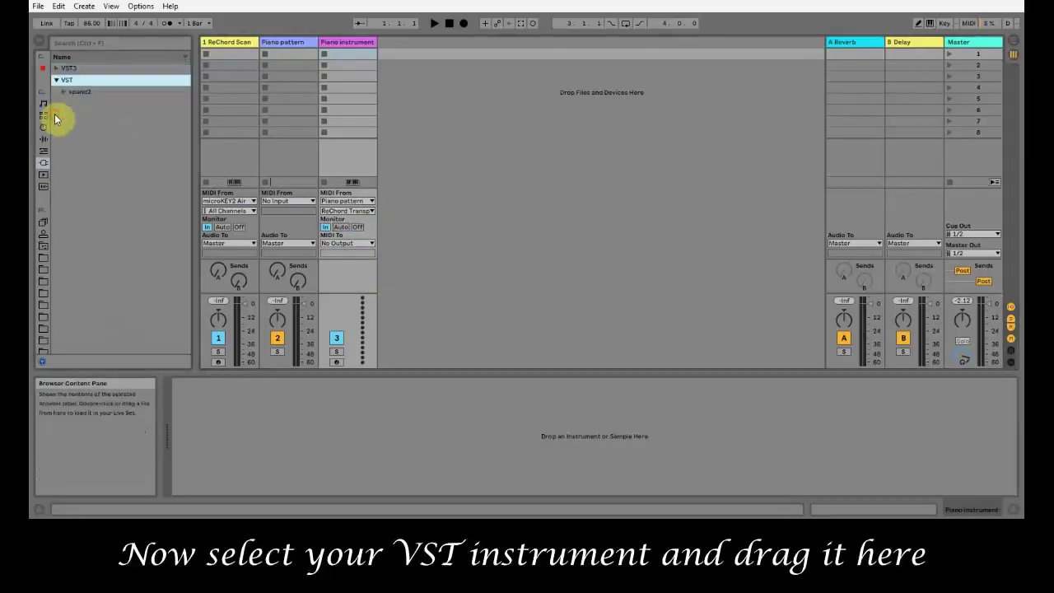
{"action": "left_click", "coordinate": [64, 92]}
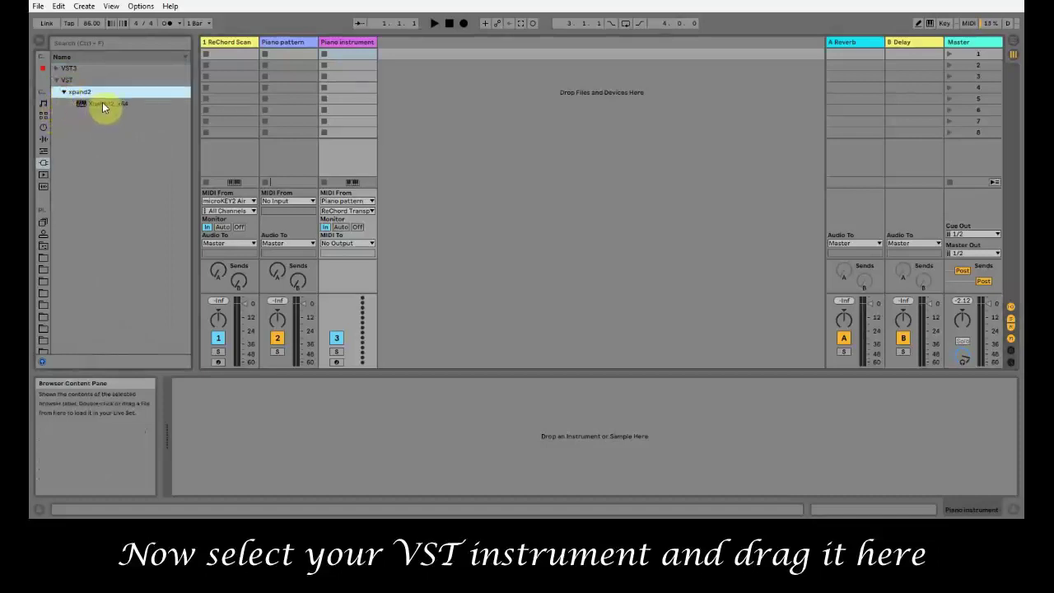
{"action": "left_click_drag", "start_coordinate": [103, 105], "coordinate": [352, 63]}
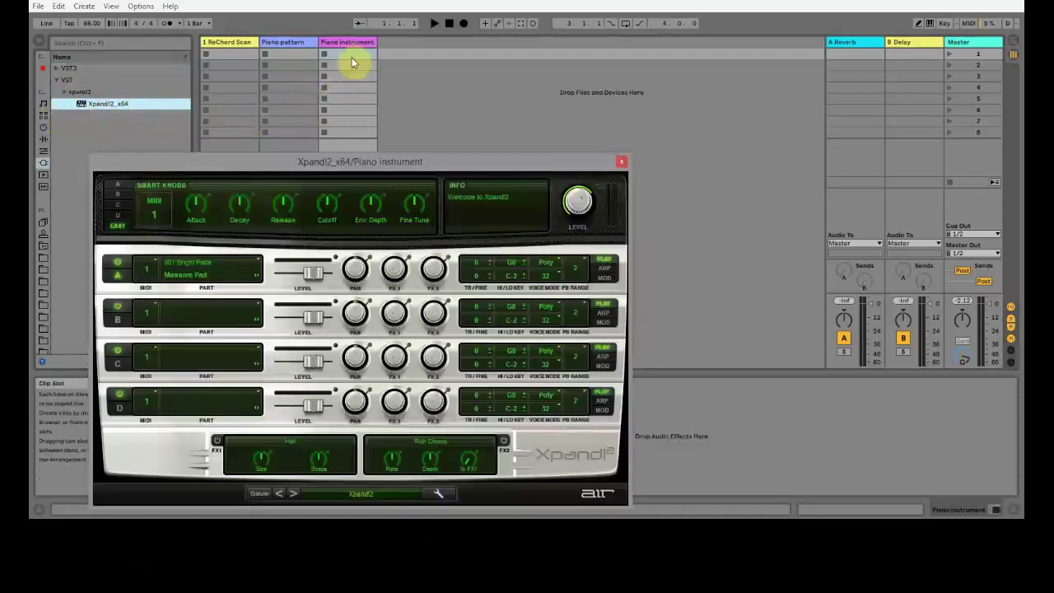
- Move the Xpand!2 window higher and load the Piano Pad preset from the 00 User category
{"action": "left_click_drag", "start_coordinate": [390, 161], "coordinate": [504, 105]}
{"action": "left_click", "coordinate": [492, 439]}
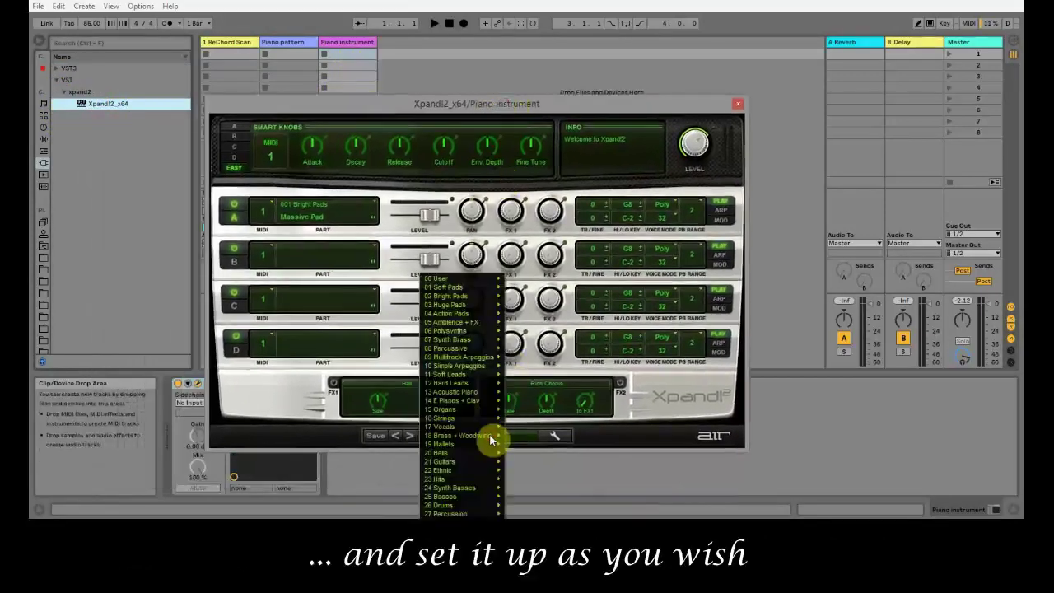
{"action": "mouse_move", "coordinate": [461, 277]}
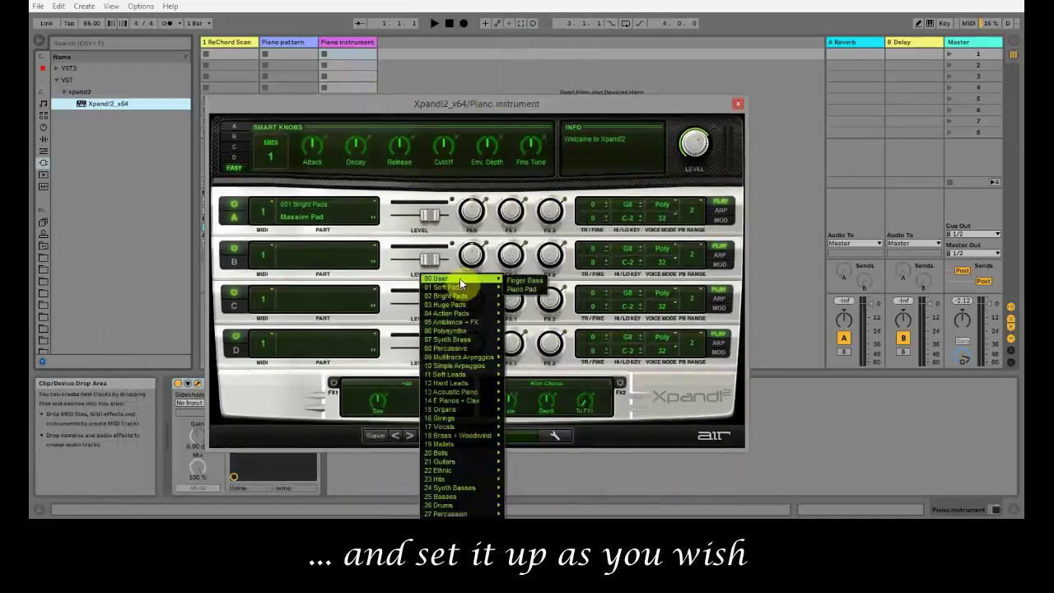
{"action": "left_click", "coordinate": [524, 290]}
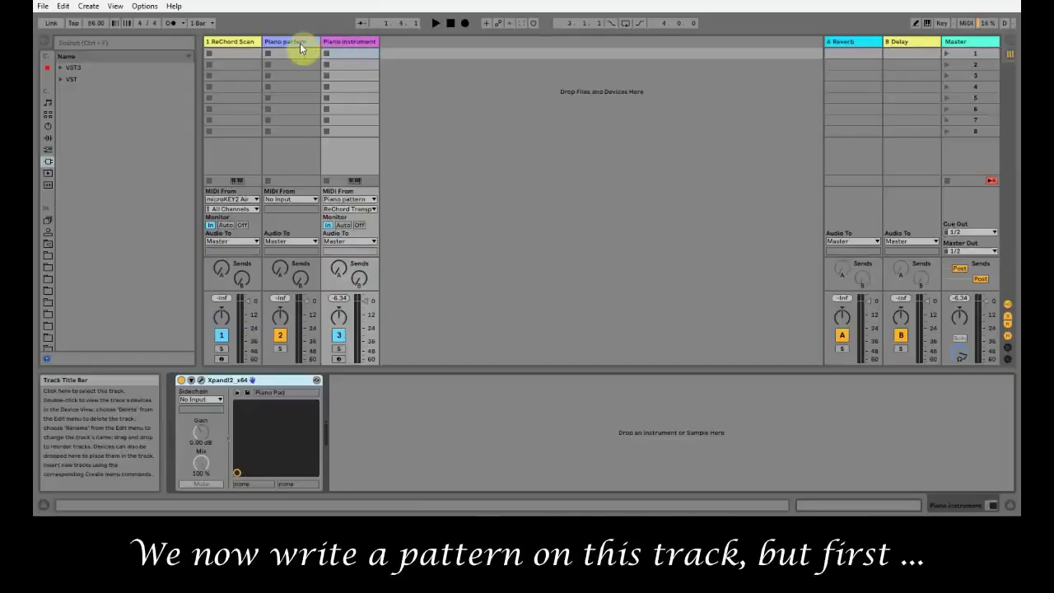
- Open the Piano pattern track's ReChord Transposer and try F# major and A minor as the original key
{"action": "left_click", "coordinate": [300, 43]}
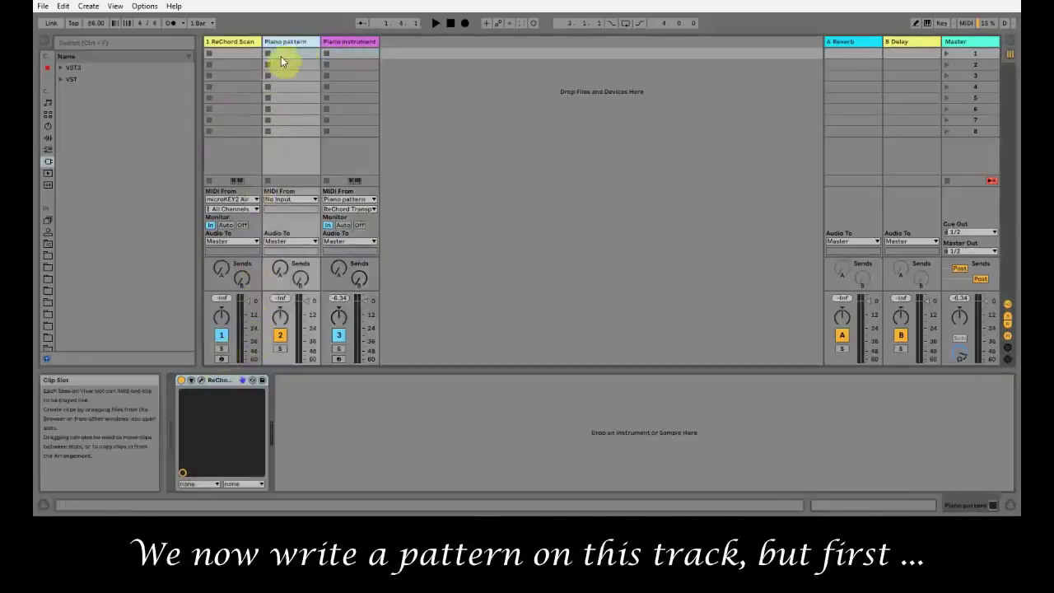
{"action": "left_click", "coordinate": [281, 54]}
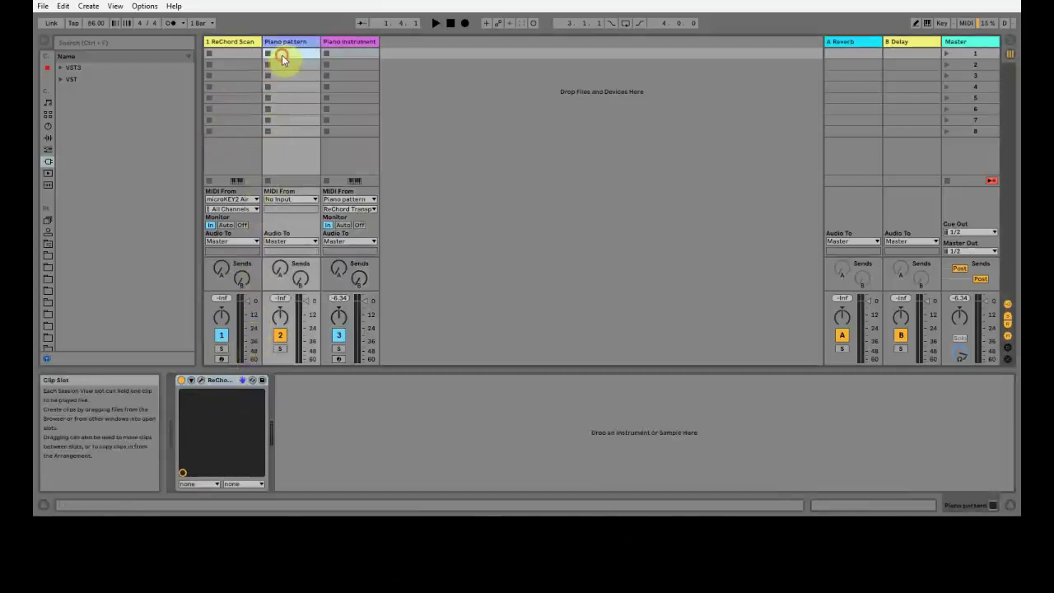
{"action": "left_click", "coordinate": [202, 380]}
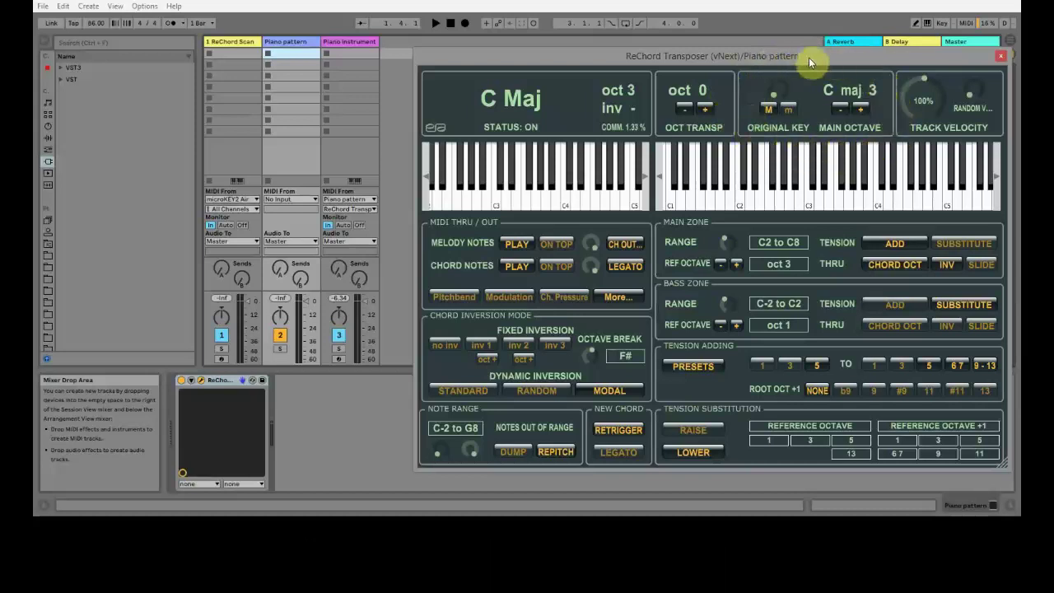
{"action": "left_click", "coordinate": [780, 98]}
{"action": "left_click_drag", "start_coordinate": [781, 93], "coordinate": [774, 5]}
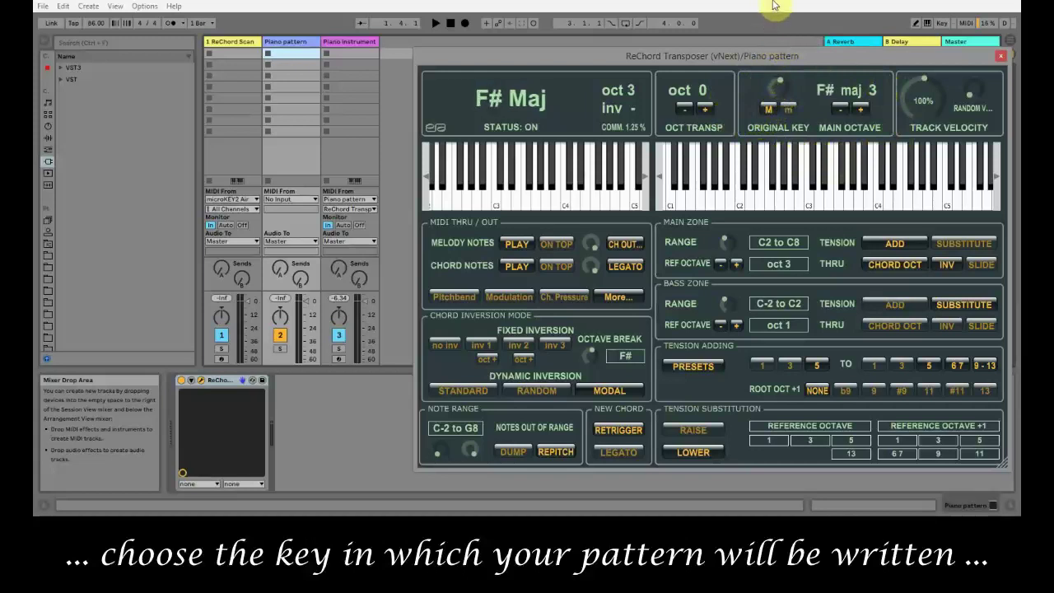
{"action": "left_click", "coordinate": [787, 110]}
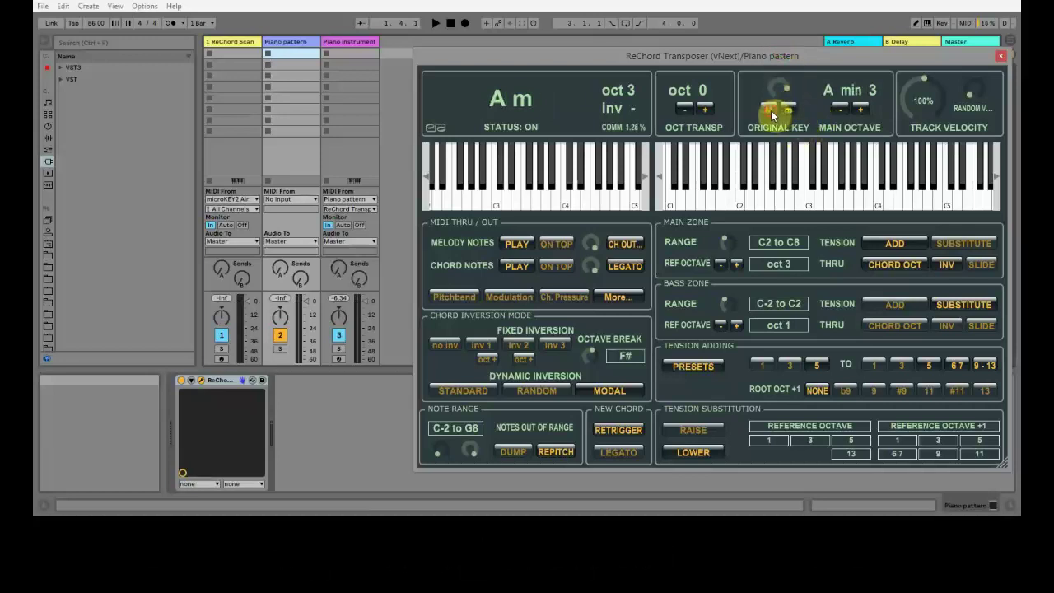
- Set the Transposer's original key to C major and close the plug-in window
{"action": "left_click", "coordinate": [769, 109]}
{"action": "left_click_drag", "start_coordinate": [778, 80], "coordinate": [813, 263]}
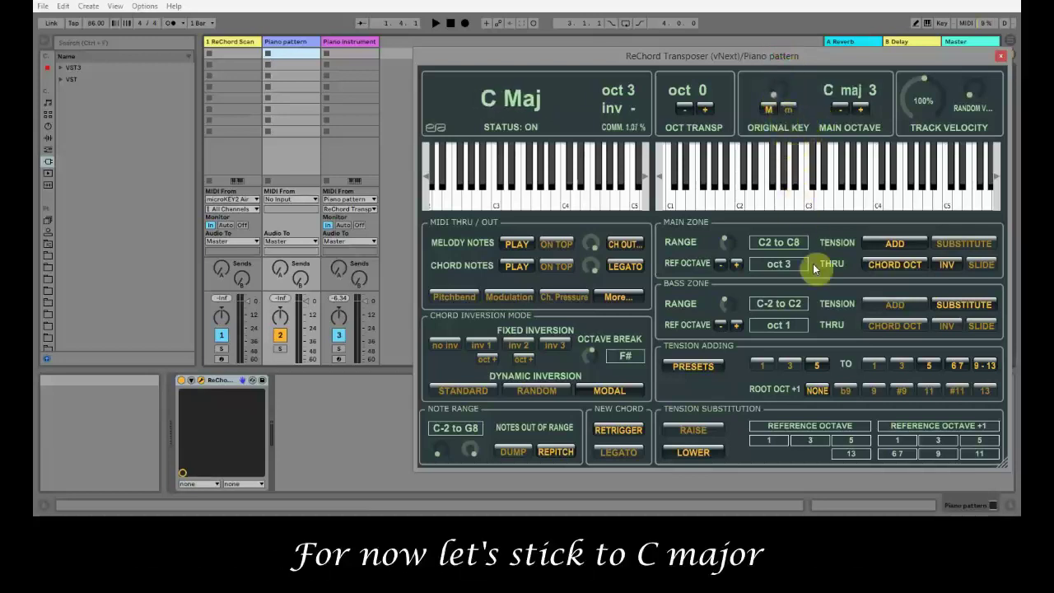
{"action": "left_click", "coordinate": [1002, 58]}
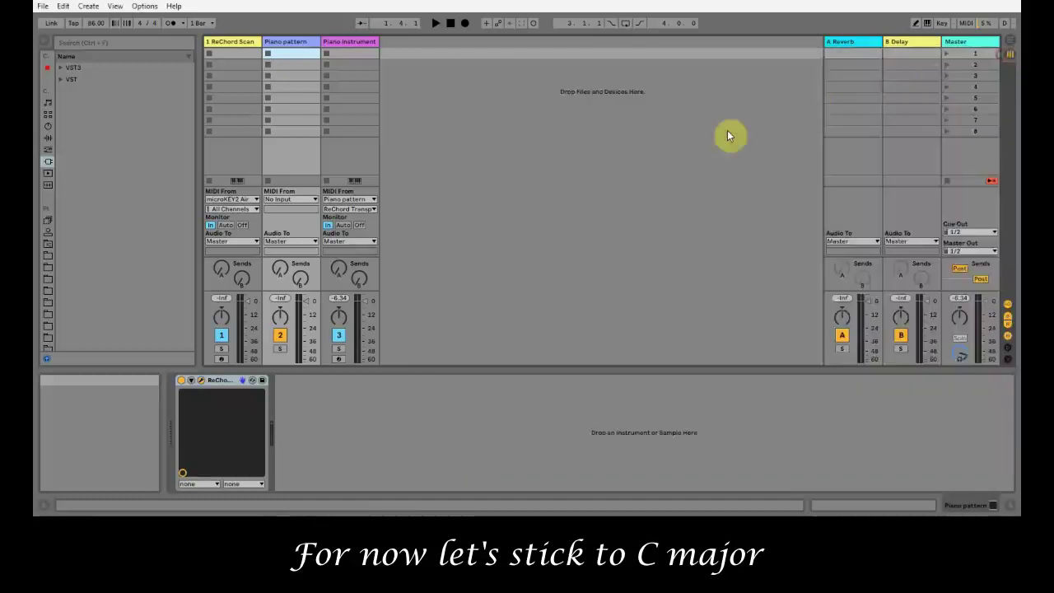
- Create a clip in the Piano pattern track's first slot and write a one-beat C major chord (C3, E3, G3) on beat one
{"action": "double_click", "coordinate": [289, 53]}
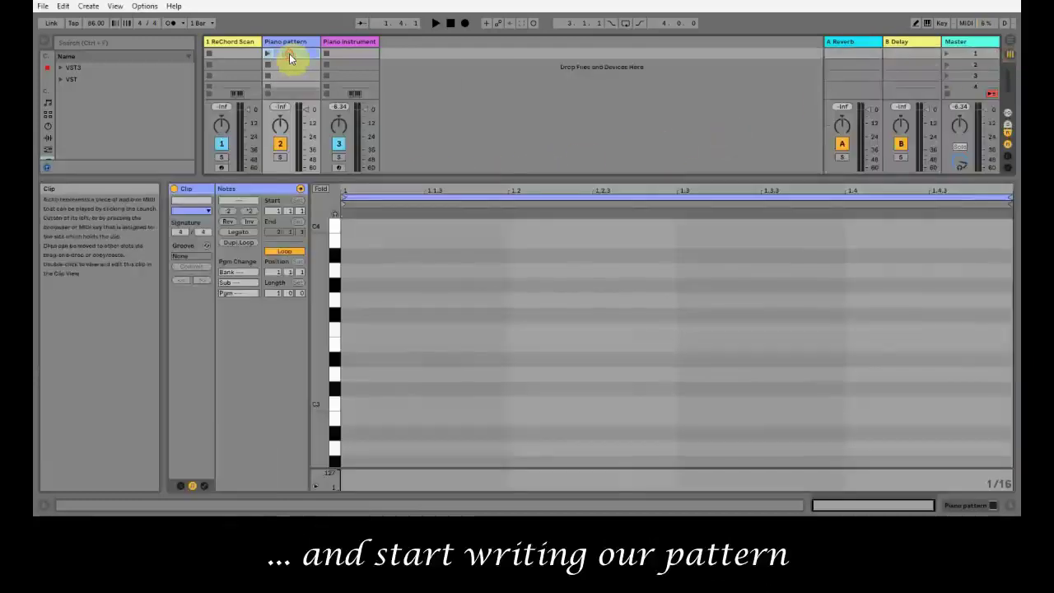
{"action": "double_click", "coordinate": [362, 404]}
{"action": "double_click", "coordinate": [352, 345]}
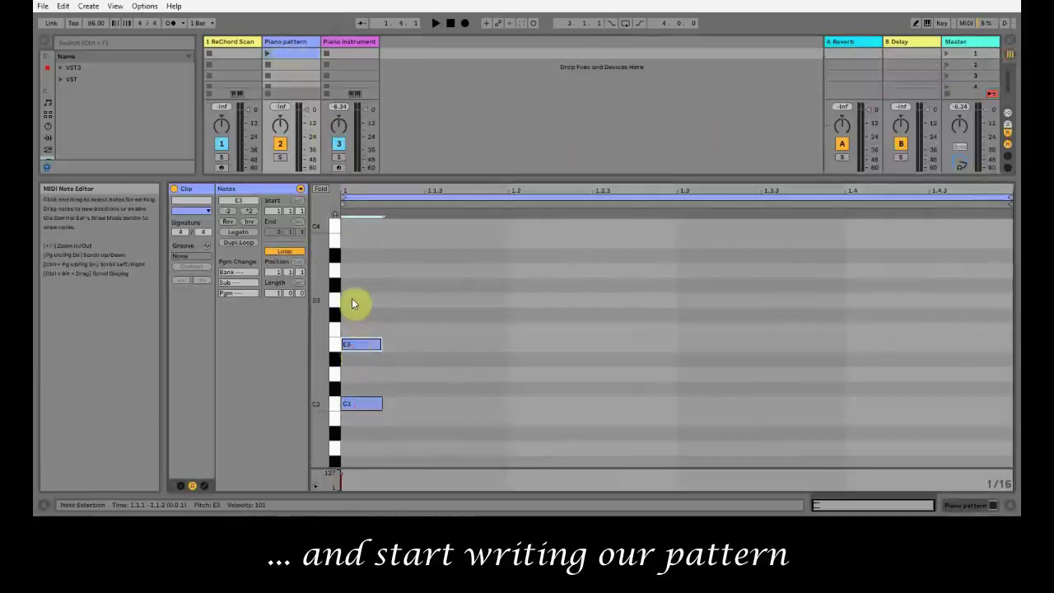
{"action": "double_click", "coordinate": [353, 301]}
{"action": "mouse_move", "coordinate": [395, 285]}
{"action": "left_mouse_down"}
{"action": "mouse_move", "coordinate": [359, 416]}
{"action": "mouse_move", "coordinate": [388, 404]}
{"action": "mouse_move", "coordinate": [503, 404]}
{"action": "left_mouse_up"}
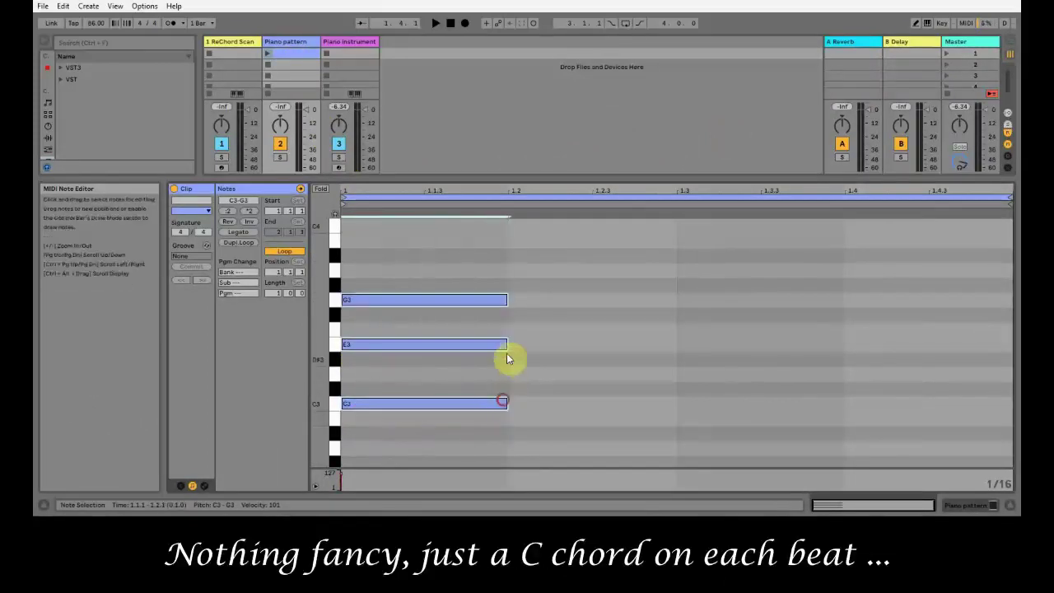
- Shorten the C major chord slightly so it ends just before beat two, and copy it onto beats two, three and four
{"action": "left_click_drag", "start_coordinate": [507, 344], "coordinate": [494, 346]}
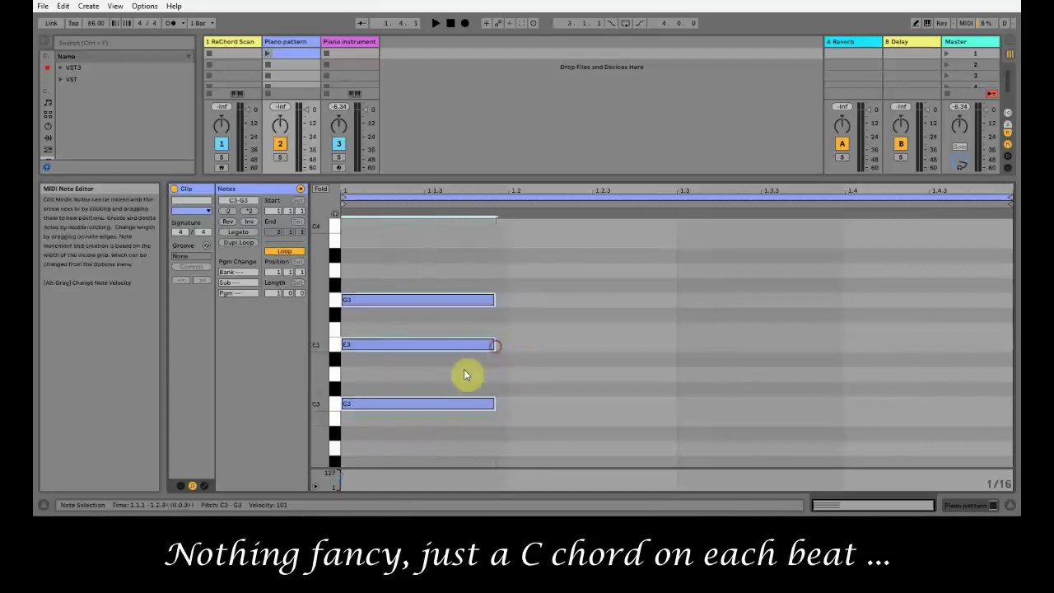
{"action": "left_click_drag", "start_coordinate": [459, 410], "coordinate": [927, 417]}
- Write a bassline with C1 from beat one to beat three, C1 from 1.3 to 1.4.3, and G1 from 1.4.3 to the bar's end
{"action": "scroll", "coordinate": [529, 347], "scroll_direction": "down", "scroll_amount": 2}
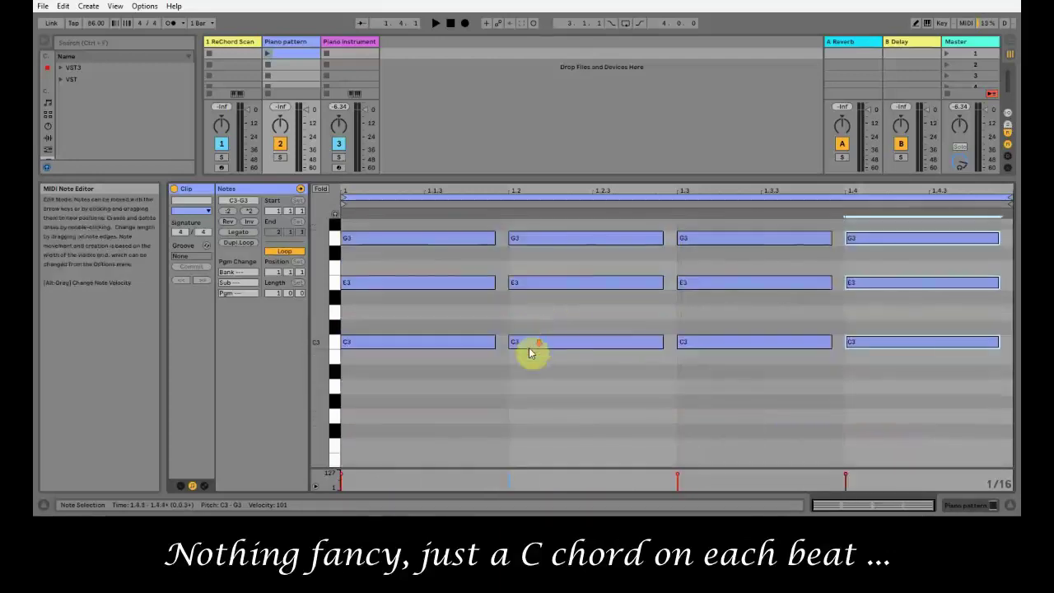
{"action": "scroll", "coordinate": [529, 347], "scroll_direction": "down", "scroll_amount": 7}
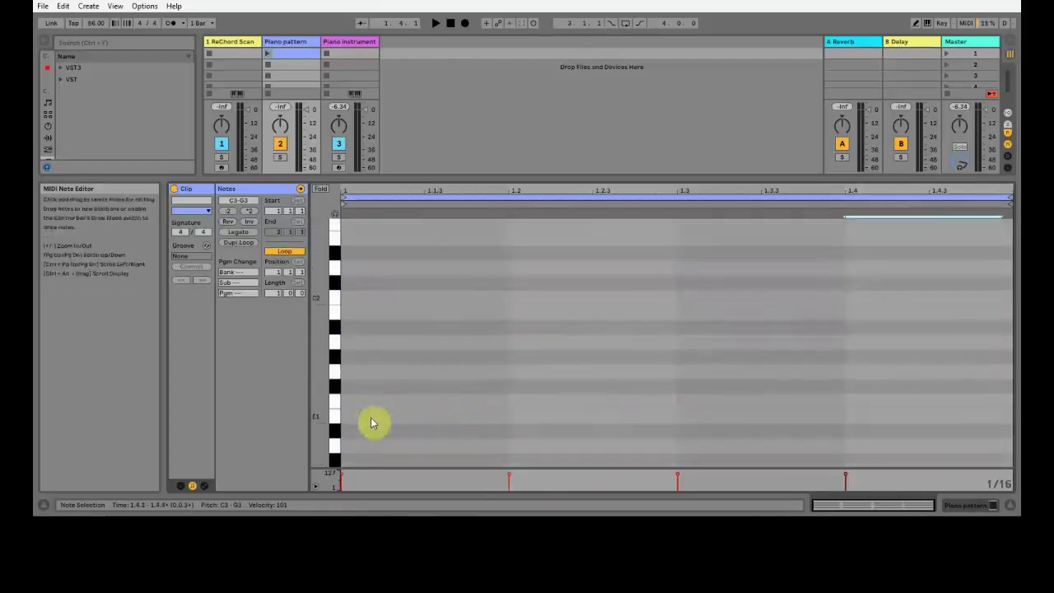
{"action": "scroll", "coordinate": [396, 372], "scroll_direction": "down", "scroll_amount": 2}
{"action": "double_click", "coordinate": [354, 440]}
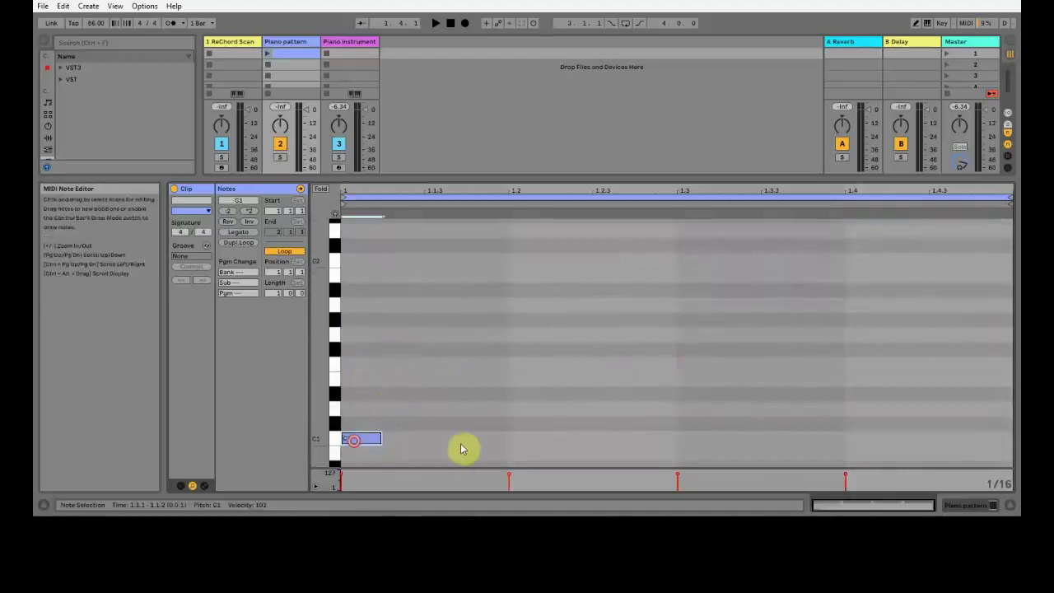
{"action": "left_click_drag", "start_coordinate": [383, 438], "coordinate": [922, 449]}
{"action": "double_click", "coordinate": [694, 441]}
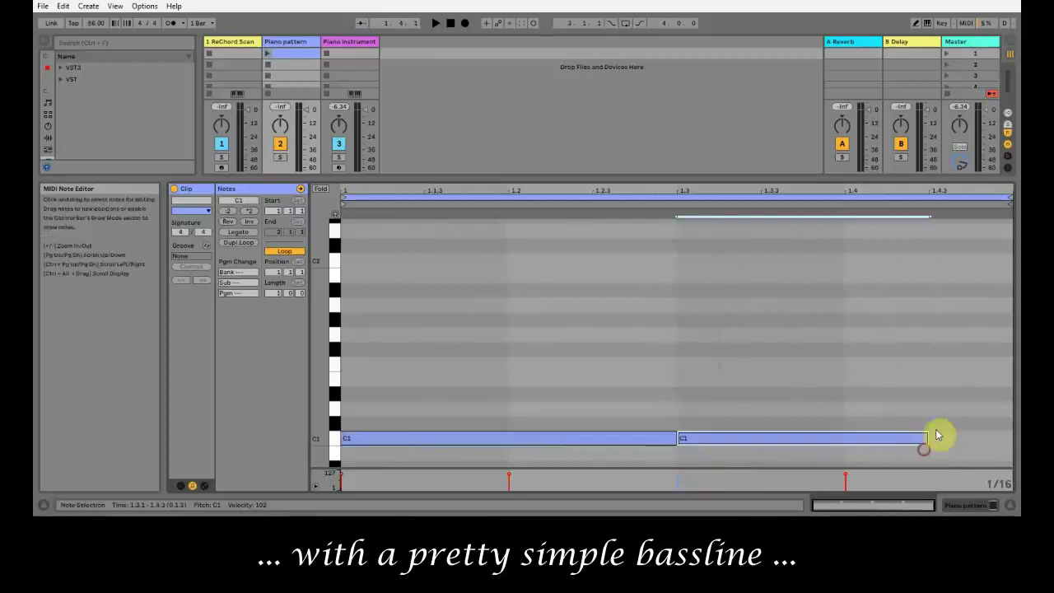
{"action": "double_click", "coordinate": [935, 334]}
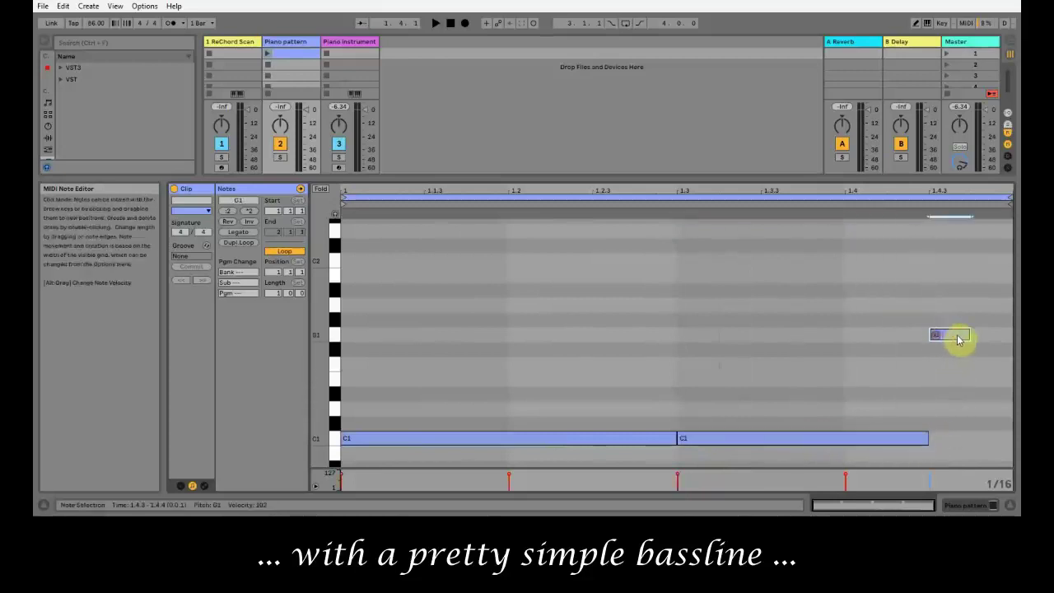
{"action": "left_click_drag", "start_coordinate": [969, 333], "coordinate": [1001, 337]}
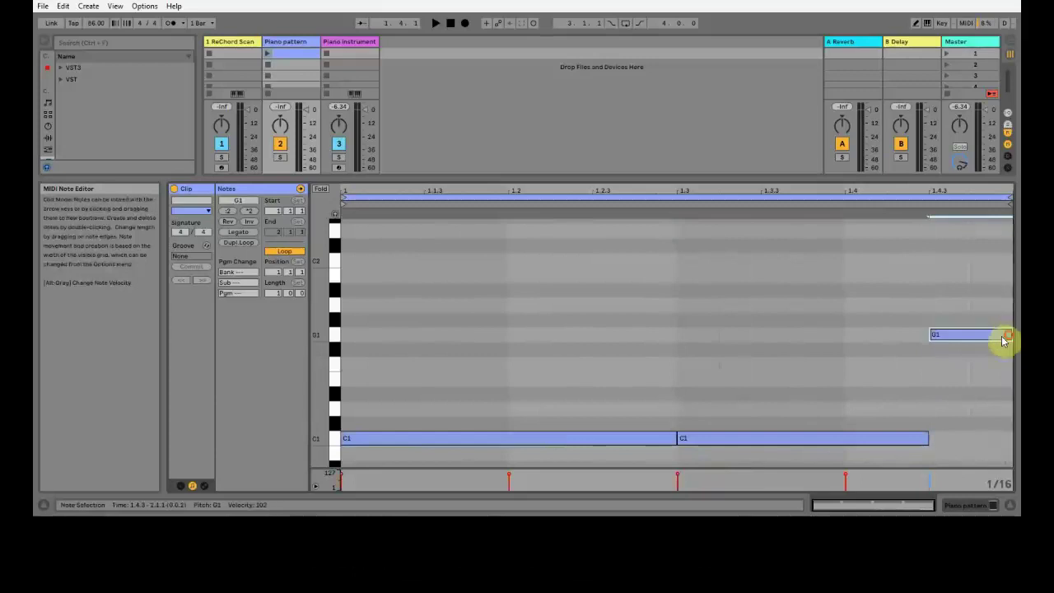
- Compress the note view to show both chords and bass, select all notes, and lower their velocities together
{"action": "left_click_drag", "start_coordinate": [316, 330], "coordinate": [258, 396]}
{"action": "left_click_drag", "start_coordinate": [381, 228], "coordinate": [955, 455]}
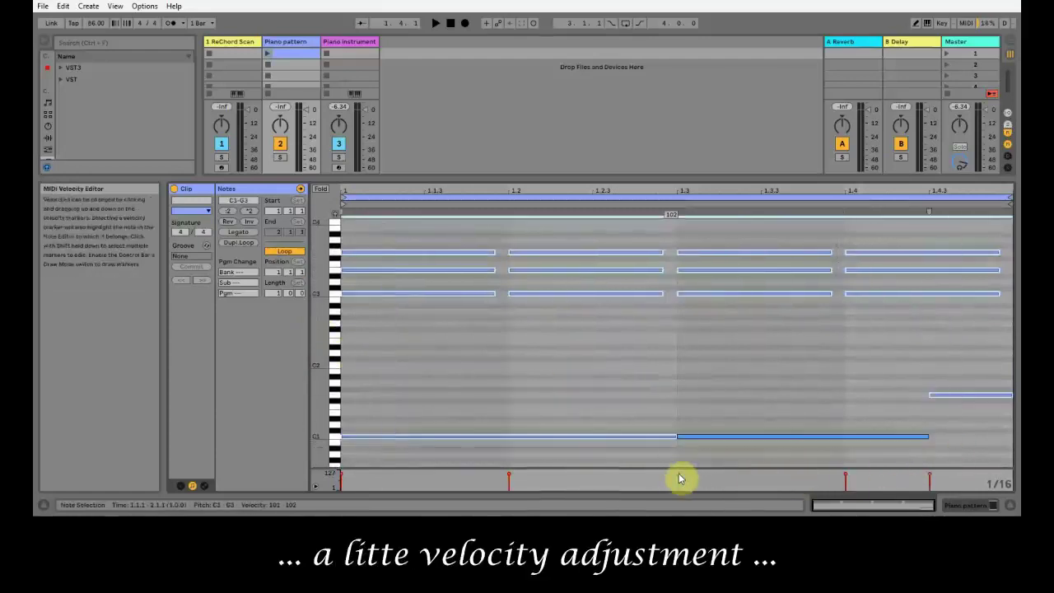
{"action": "left_click_drag", "start_coordinate": [678, 480], "coordinate": [677, 482]}
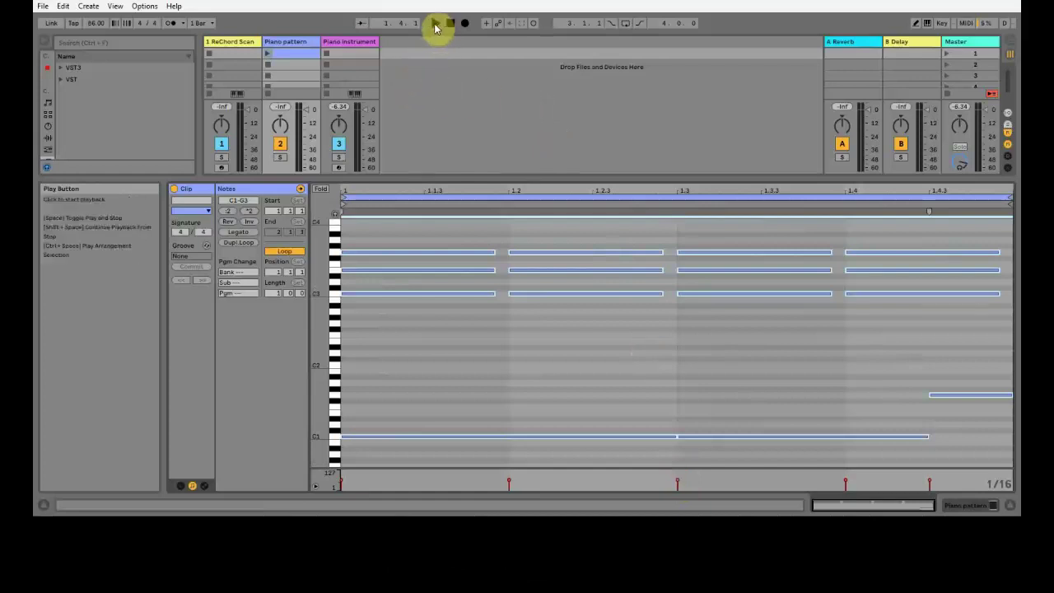
- Play the Piano pattern clip to listen to the accompaniment, and stop playback
{"action": "left_click", "coordinate": [301, 43]}
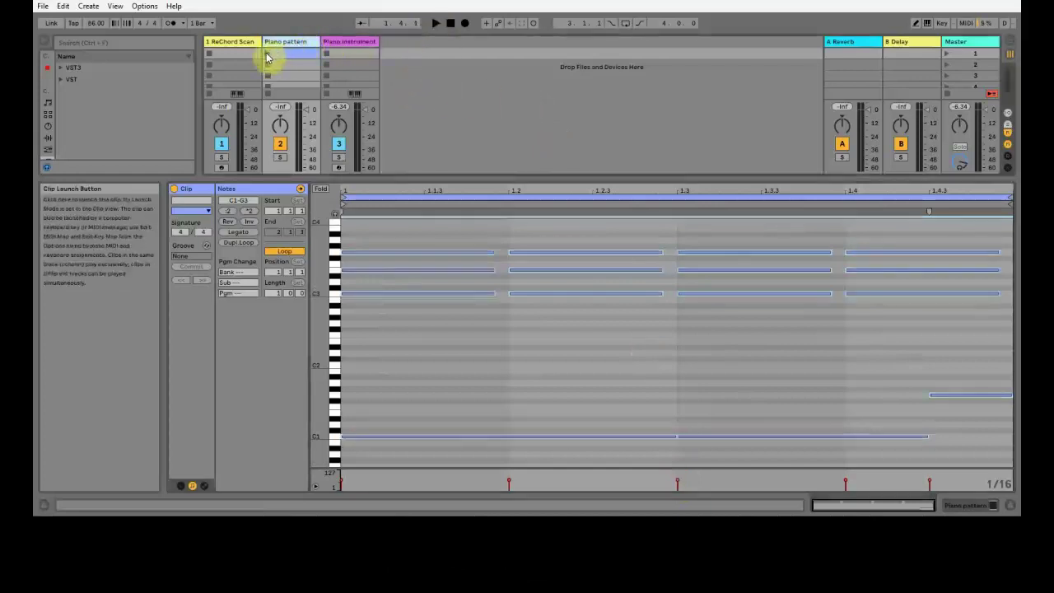
{"action": "left_click", "coordinate": [267, 55]}
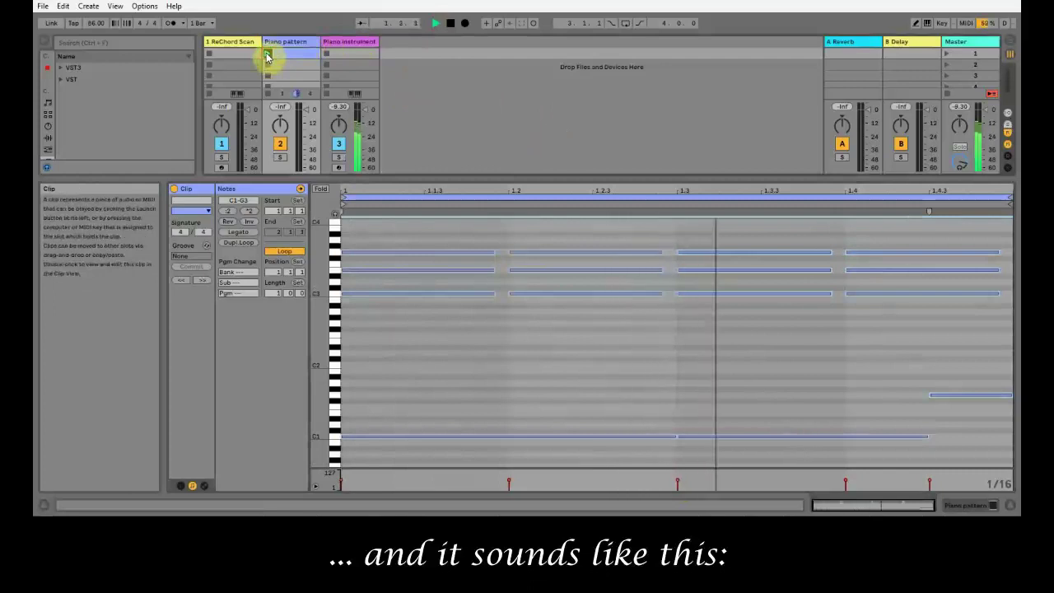
{"action": "left_click", "coordinate": [451, 29]}
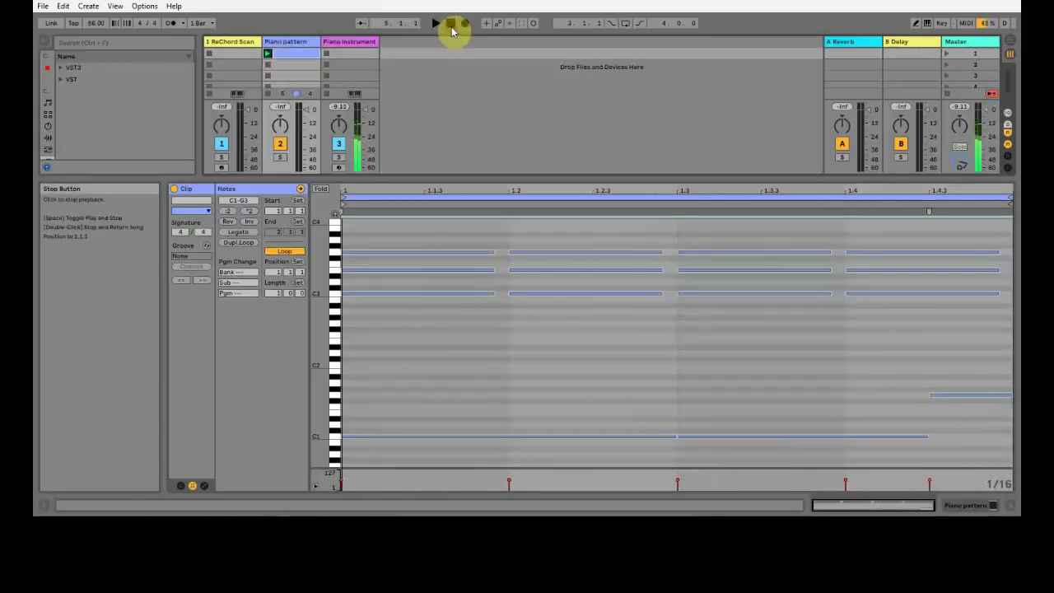